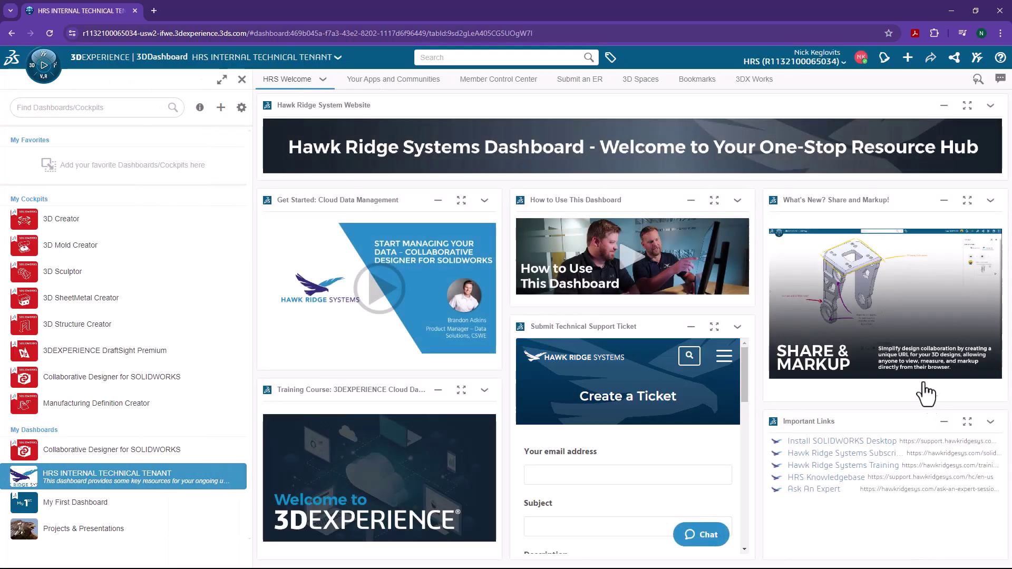
Close the dashboards side panel so the HRS Welcome widgets use the full width.
{"action": "left_click", "coordinate": [242, 79]}
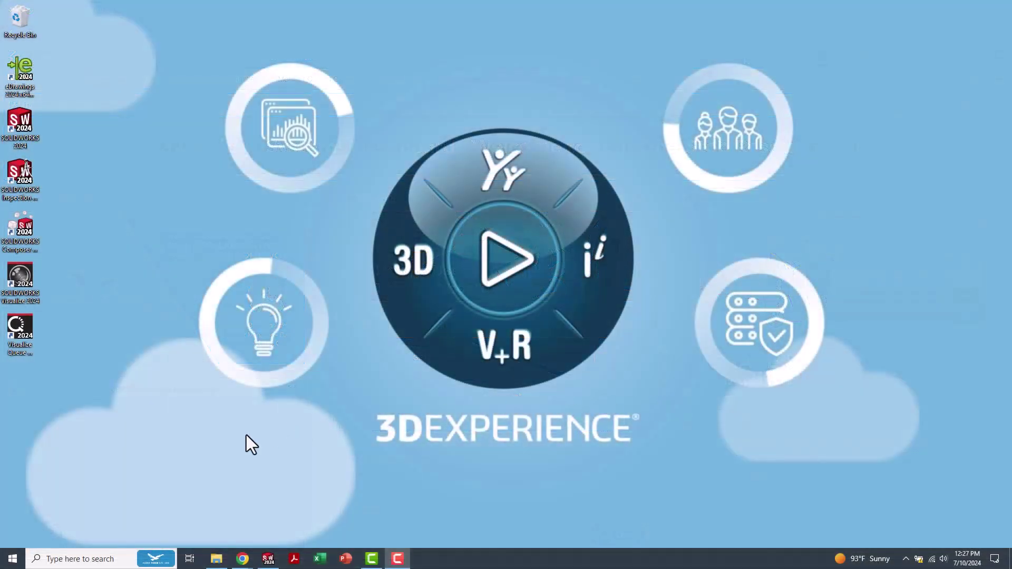
Open the Windows Start menu to list the installed apps.
{"action": "left_click", "coordinate": [12, 558]}
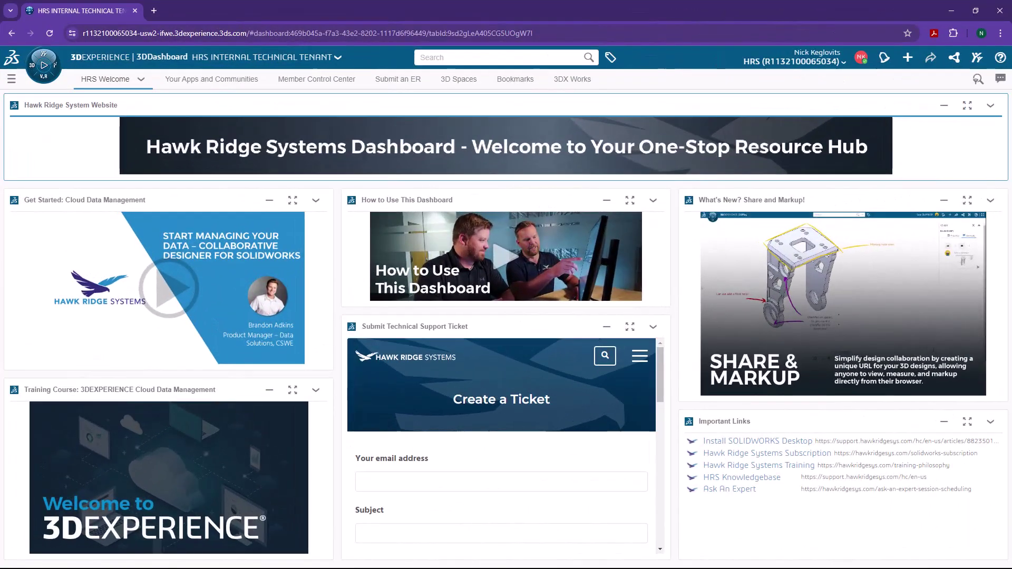
Open the roles and apps panel and scroll through My Apps.
{"action": "left_click", "coordinate": [47, 68]}
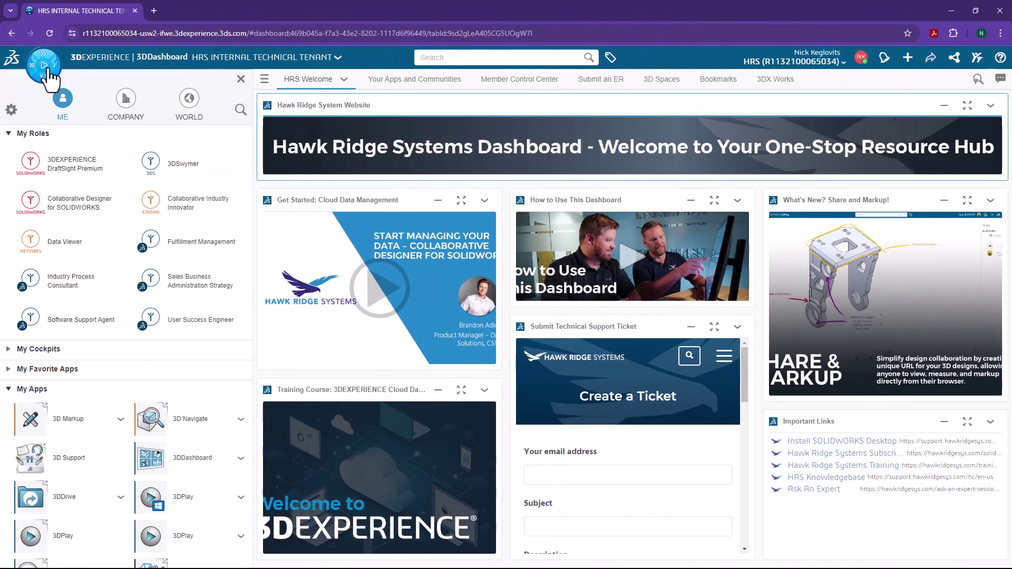
{"action": "scroll", "coordinate": [108, 180], "scroll_direction": "down", "scroll_amount": 2}
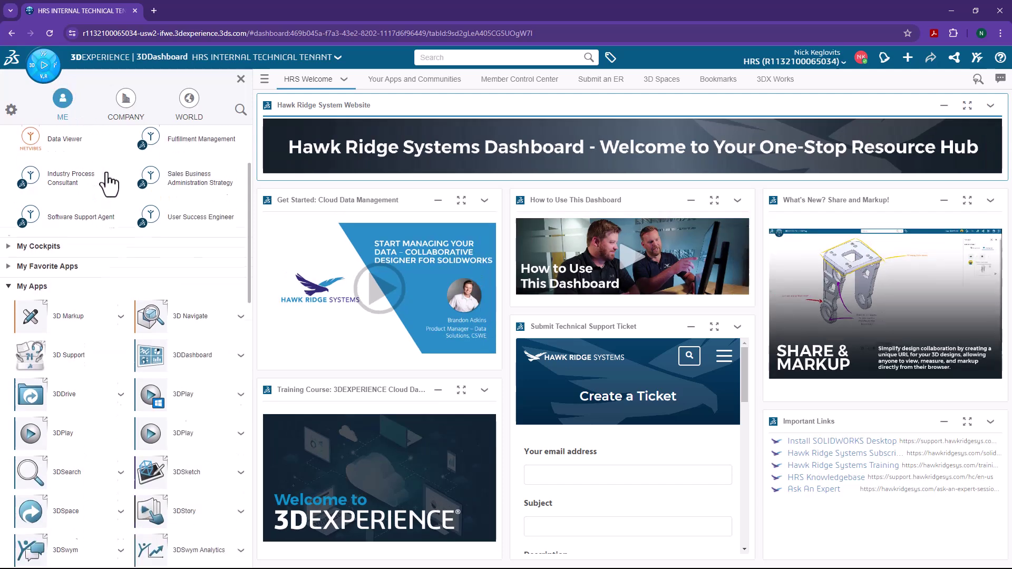
{"action": "scroll", "coordinate": [108, 190], "scroll_direction": "down", "scroll_amount": 7}
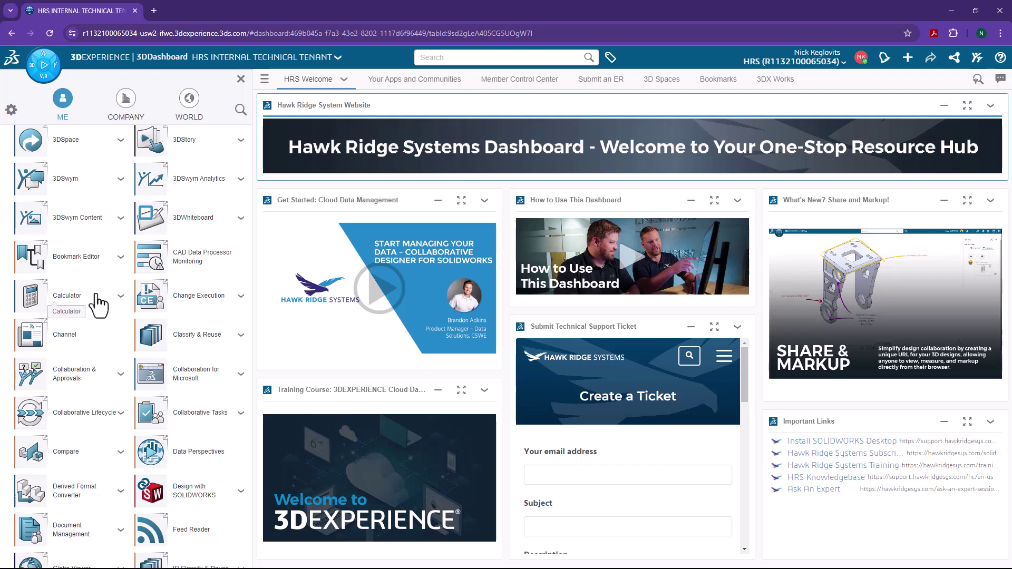
{"action": "scroll", "coordinate": [98, 305], "scroll_direction": "up", "scroll_amount": 5}
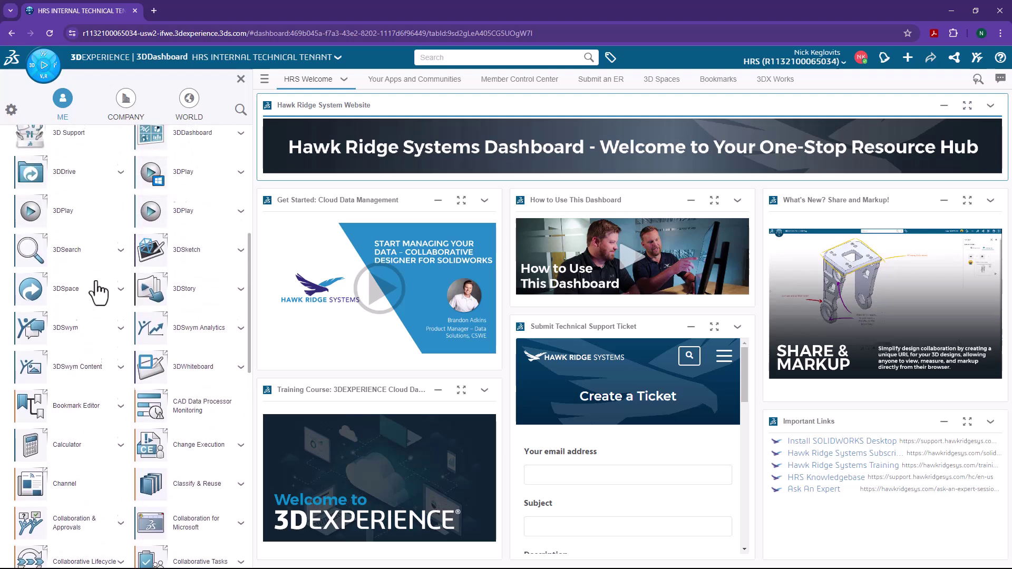
{"action": "scroll", "coordinate": [98, 289], "scroll_direction": "up", "scroll_amount": 4}
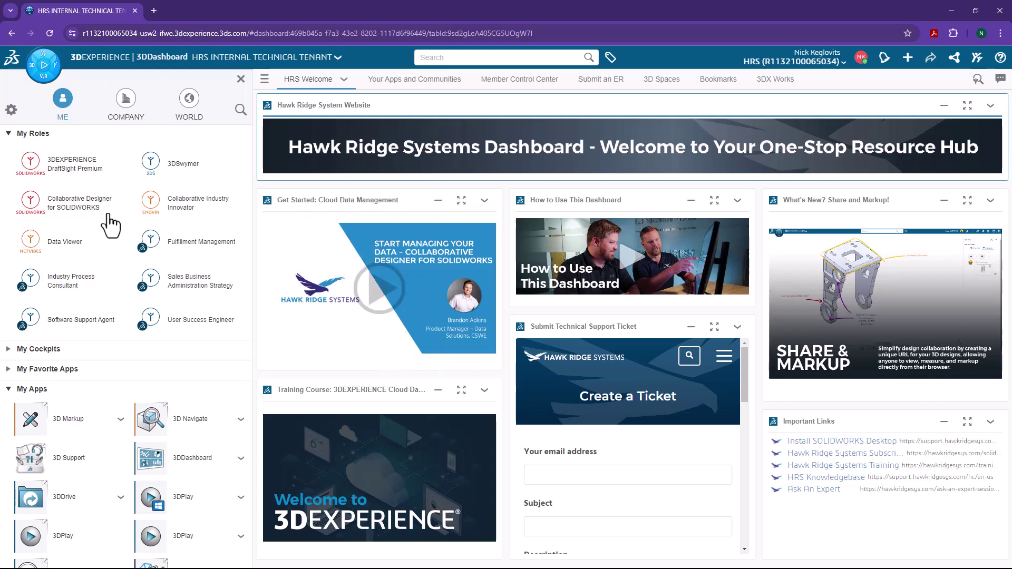
View Collaborative Designer for SOLIDWORKS apps, then show the Collaborative Industry Innovator role's apps.
{"action": "left_click", "coordinate": [108, 216]}
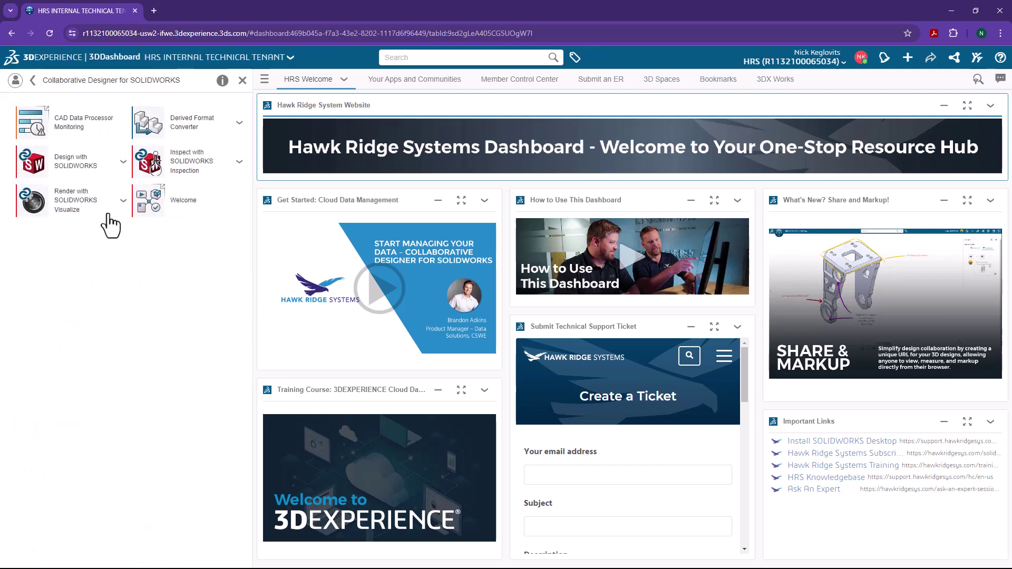
{"action": "left_click", "coordinate": [32, 80]}
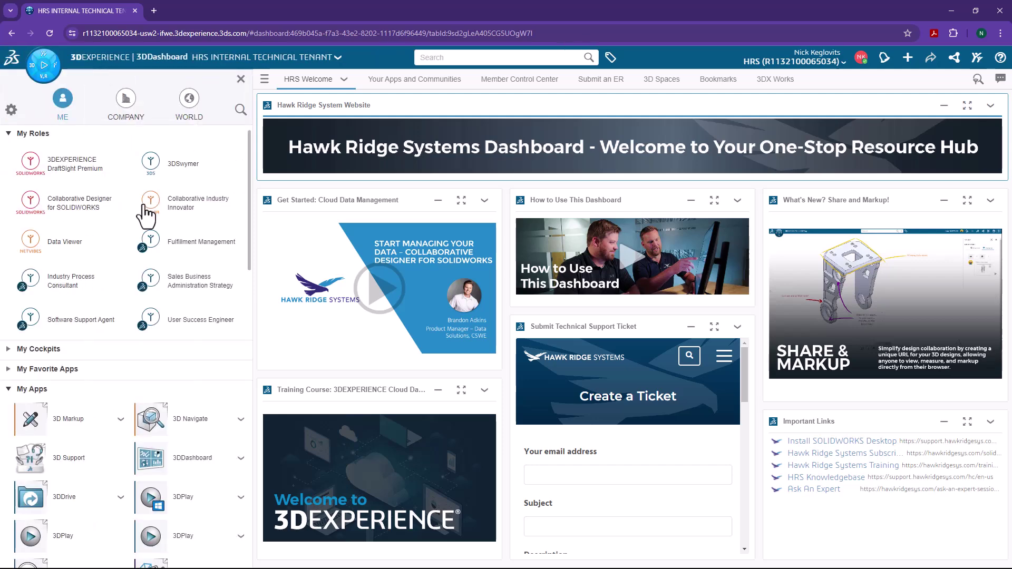
{"action": "left_click", "coordinate": [149, 206]}
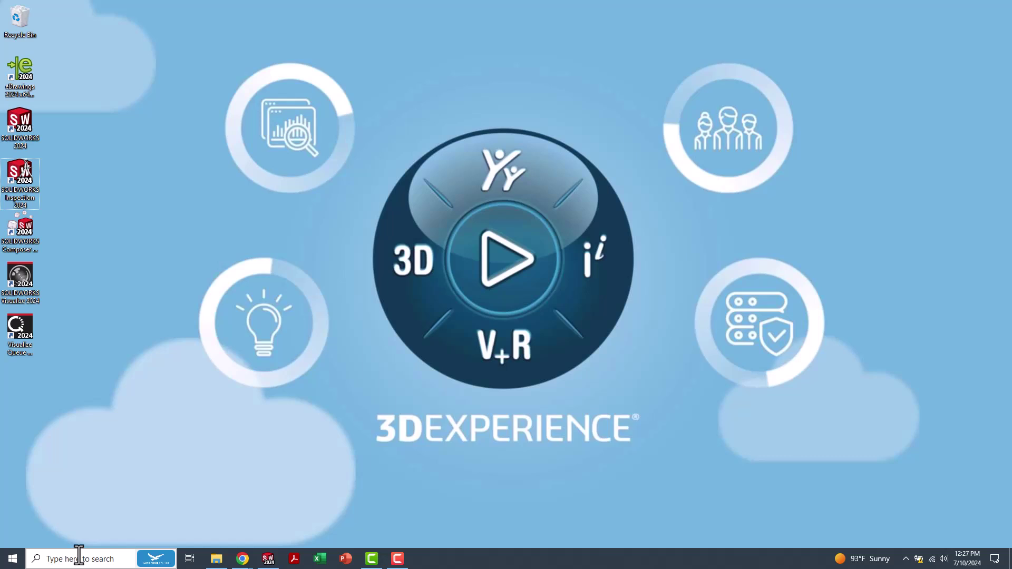
Open and dismiss the Start menu, then open the Action Center notifications and quick actions.
{"action": "left_click", "coordinate": [12, 558]}
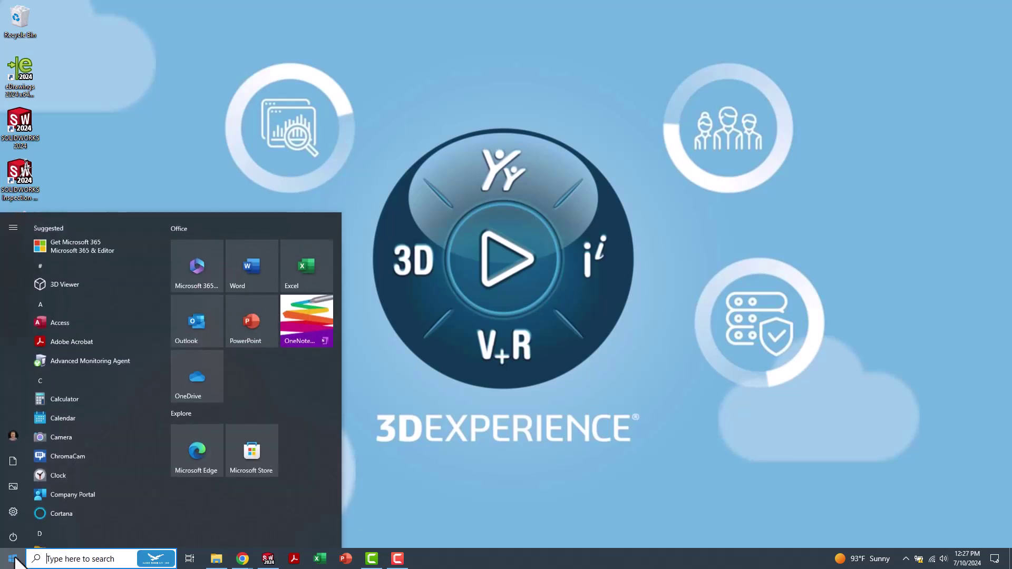
{"action": "left_click", "coordinate": [412, 483]}
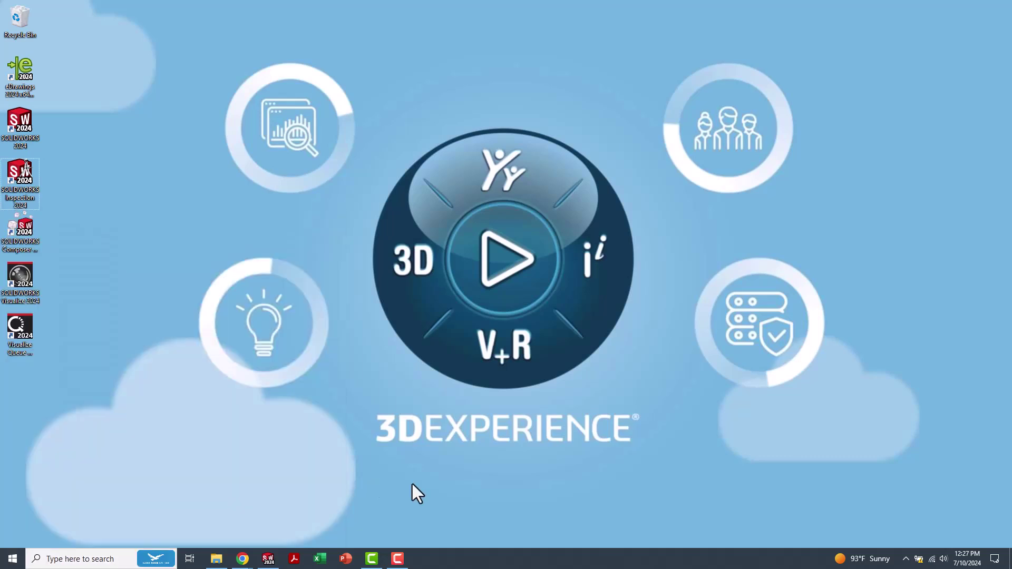
{"action": "left_click", "coordinate": [998, 560]}
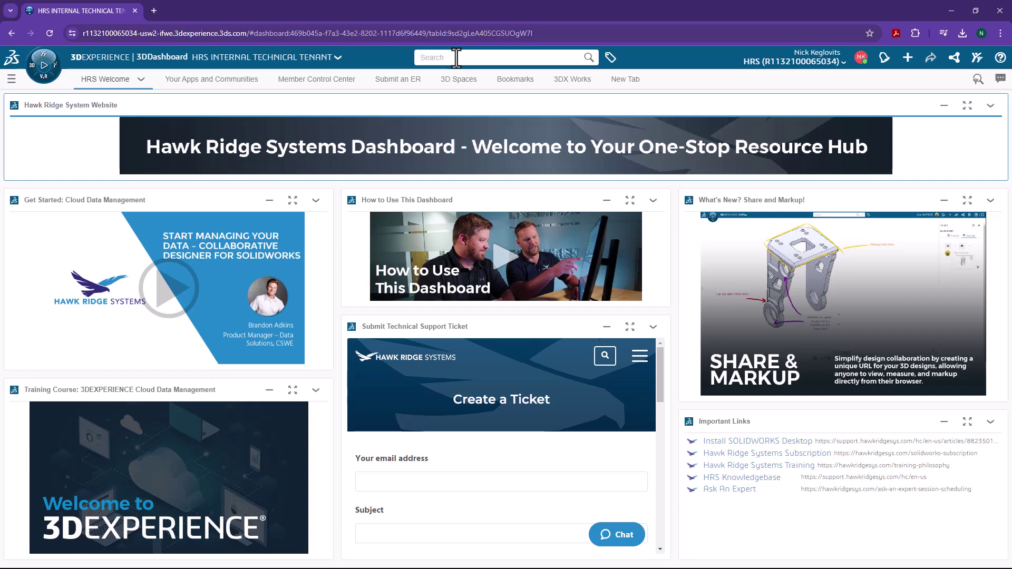
Toggle the notifications panel, then launch 3DPlay from My Apps and close it.
{"action": "left_click", "coordinate": [861, 59]}
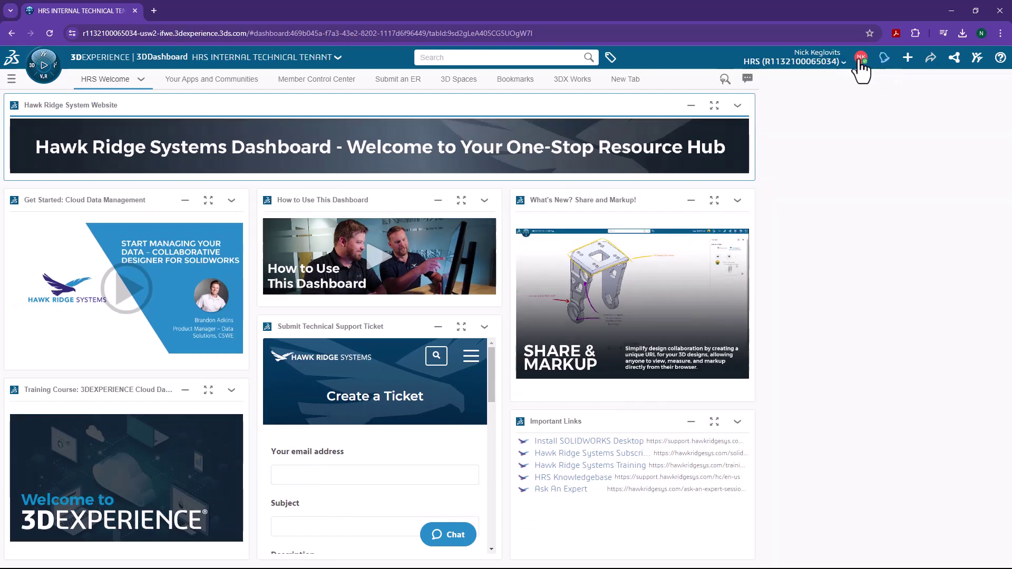
{"action": "left_click", "coordinate": [861, 59]}
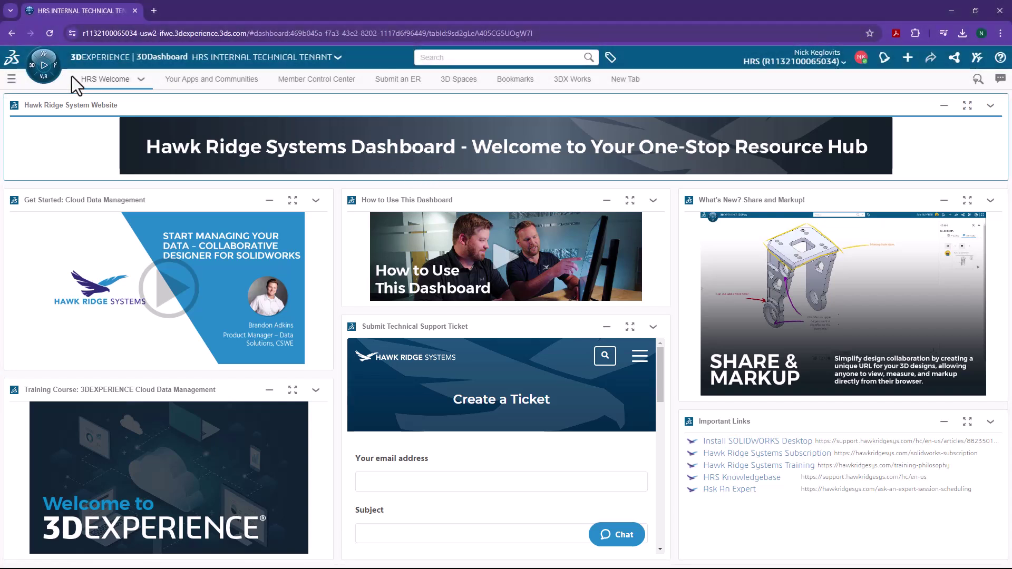
{"action": "left_click", "coordinate": [45, 65]}
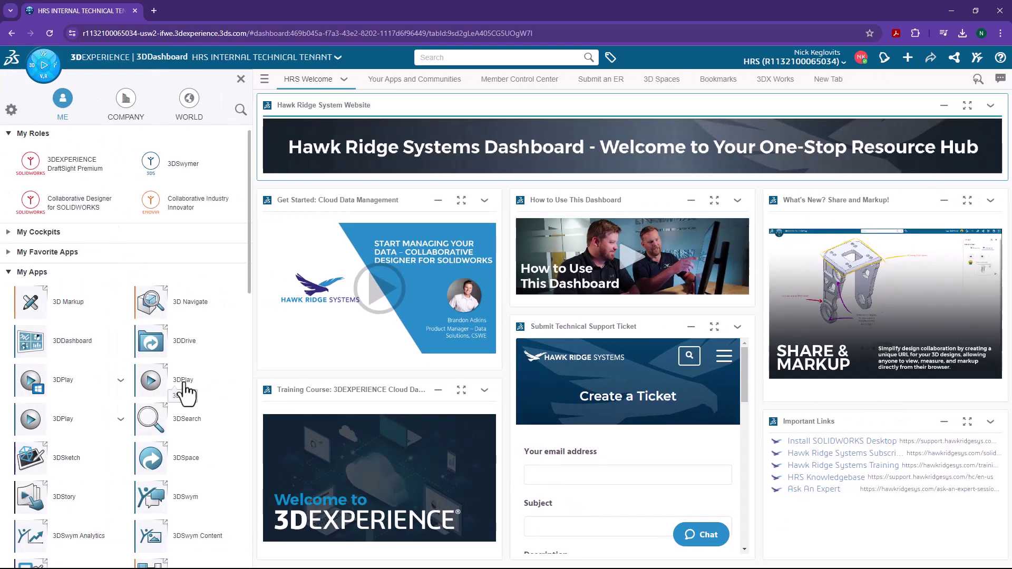
{"action": "left_click", "coordinate": [184, 384]}
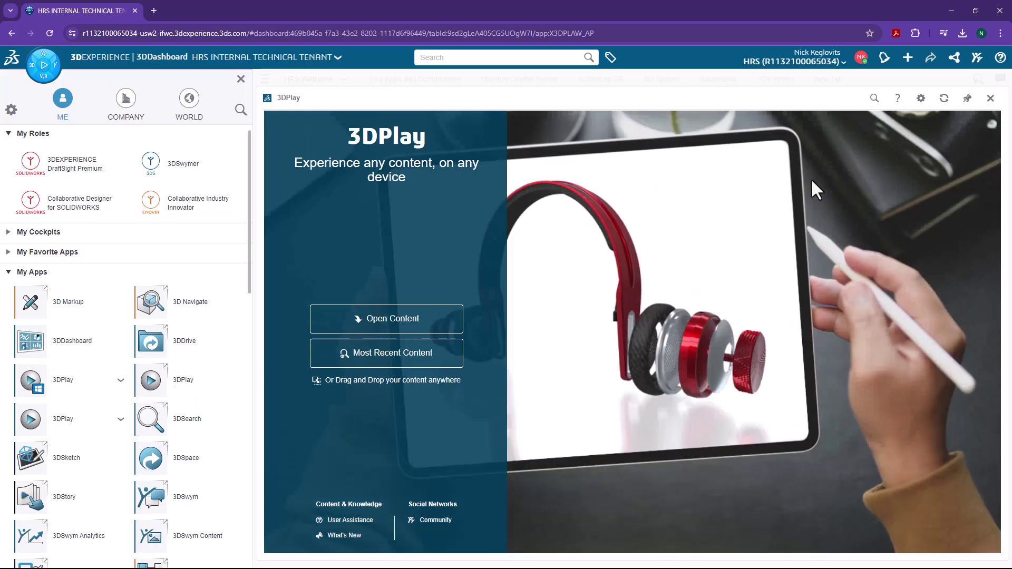
{"action": "left_click", "coordinate": [991, 99]}
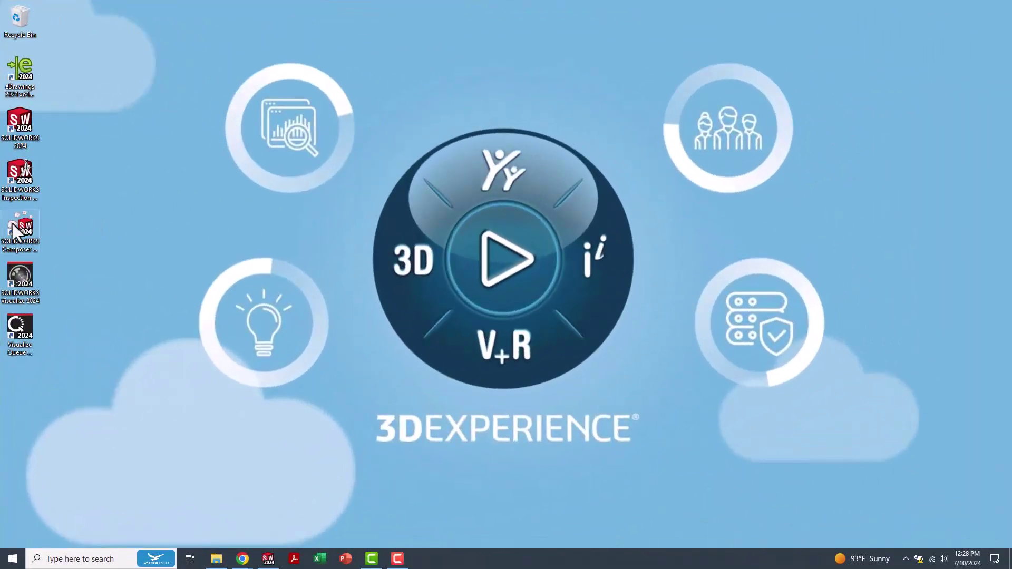
Pin the SOLIDWORKS Composer desktop shortcut to the taskbar from its context menu.
{"action": "right_click", "coordinate": [12, 223]}
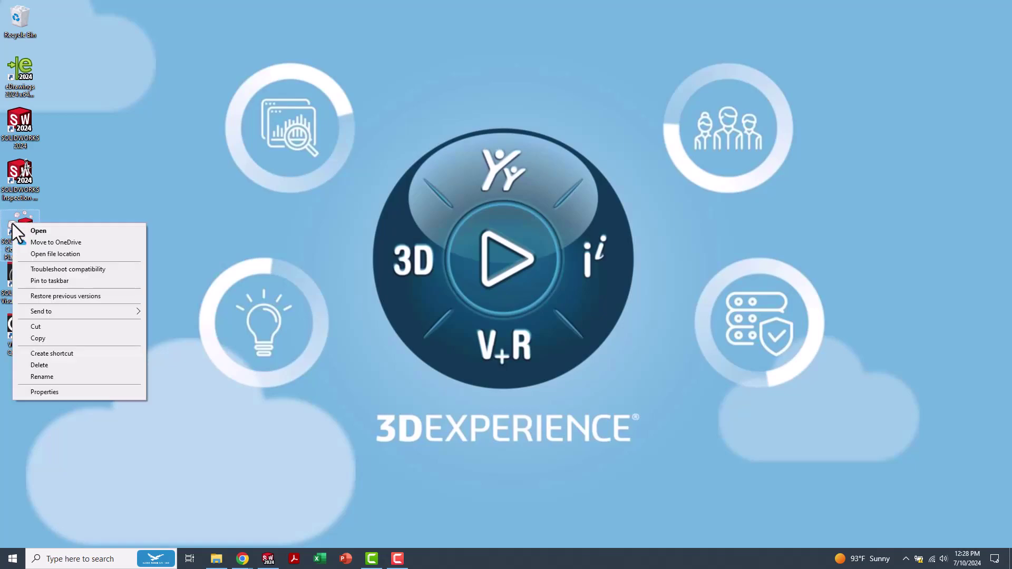
{"action": "left_click", "coordinate": [48, 281]}
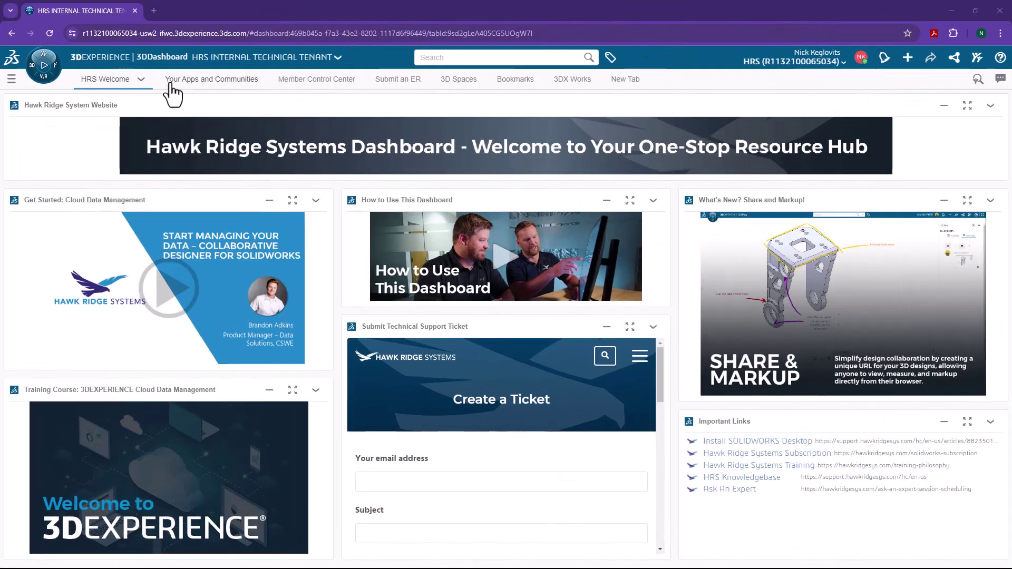
{"action": "left_click", "coordinate": [511, 81]}
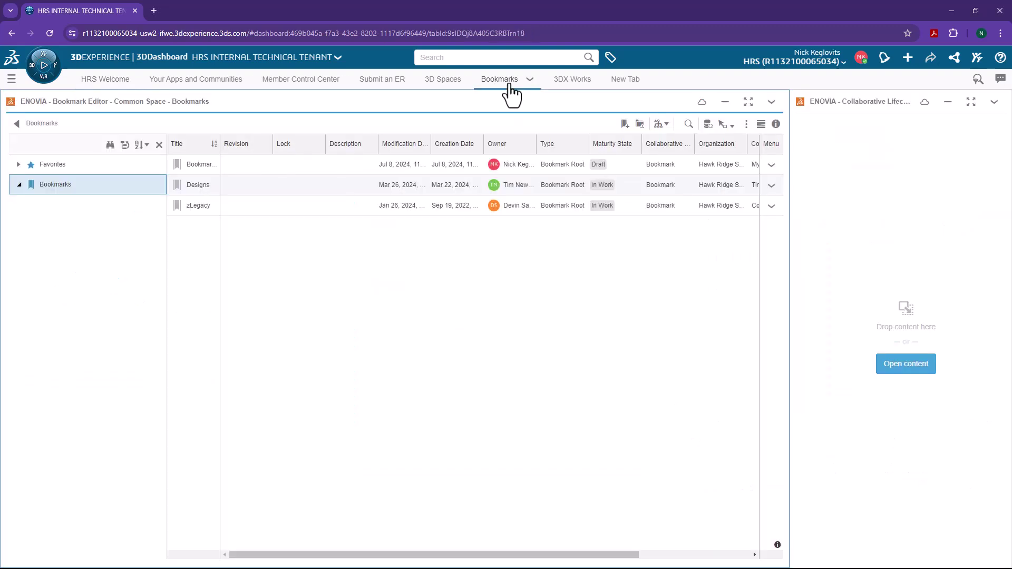
{"action": "double_click", "coordinate": [201, 166]}
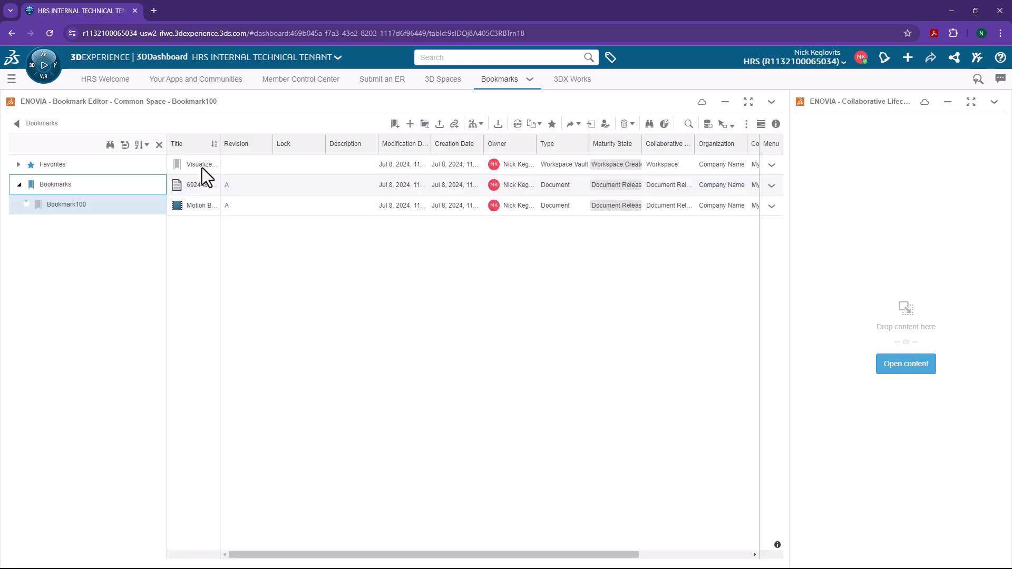
{"action": "left_click_drag", "start_coordinate": [208, 187], "coordinate": [917, 192]}
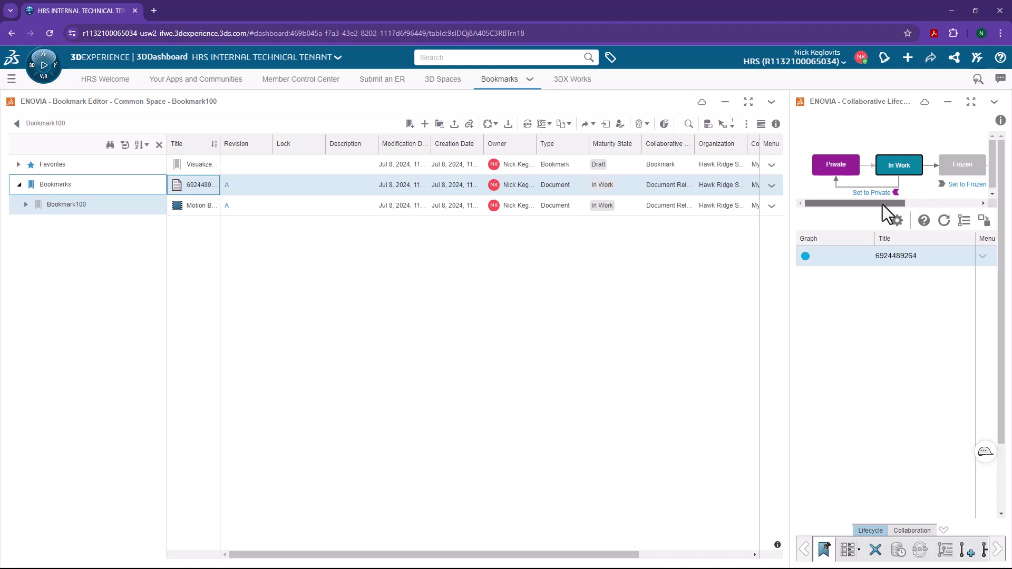
{"action": "left_click_drag", "start_coordinate": [893, 204], "coordinate": [965, 204]}
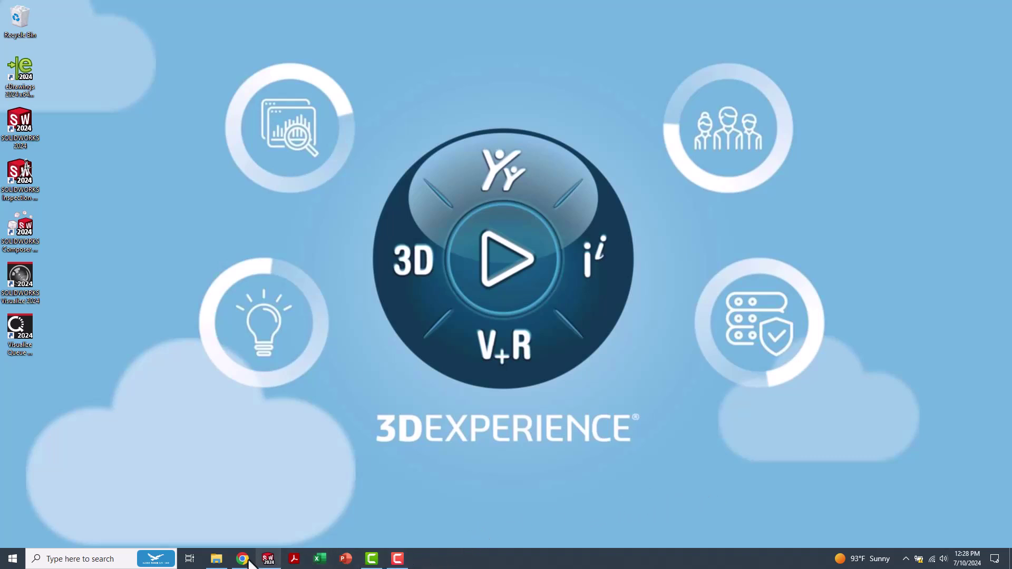
Switch to Desktop 2 through Task View.
{"action": "left_click", "coordinate": [189, 560]}
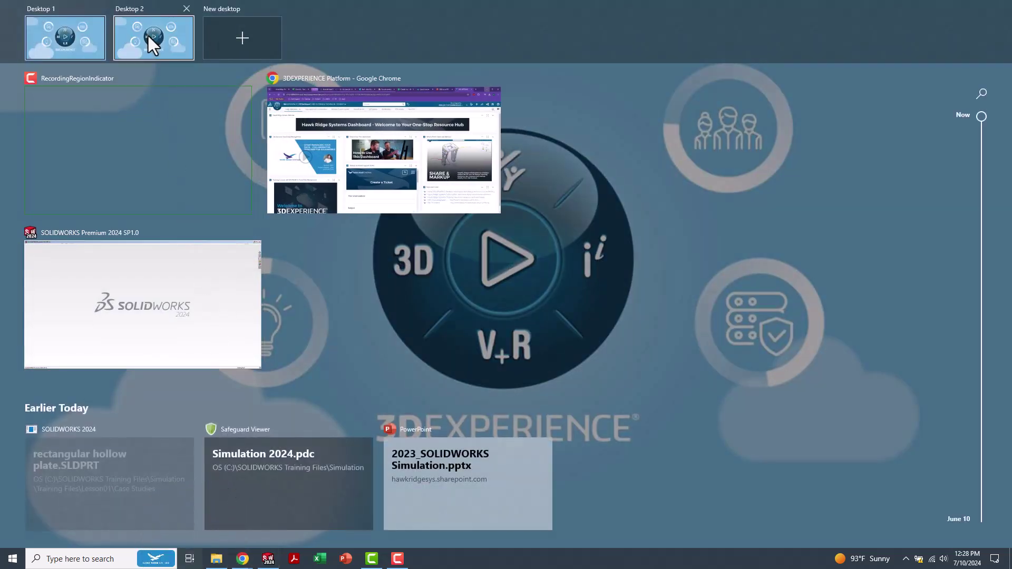
{"action": "left_click", "coordinate": [147, 33]}
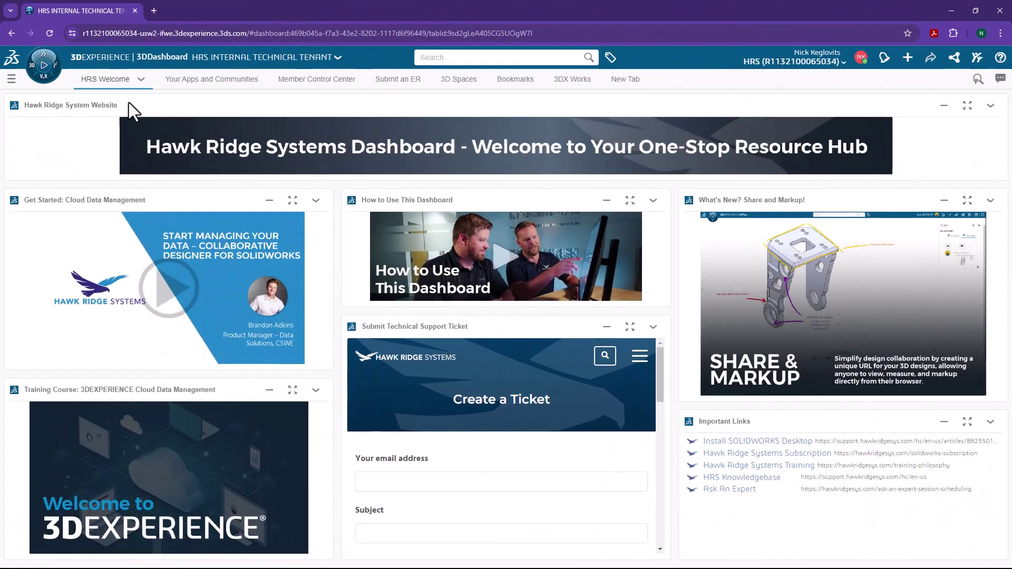
Pick Collaborative Designer for SOLIDWORKS under My Dashboards in the dashboards list.
{"action": "left_click", "coordinate": [11, 79]}
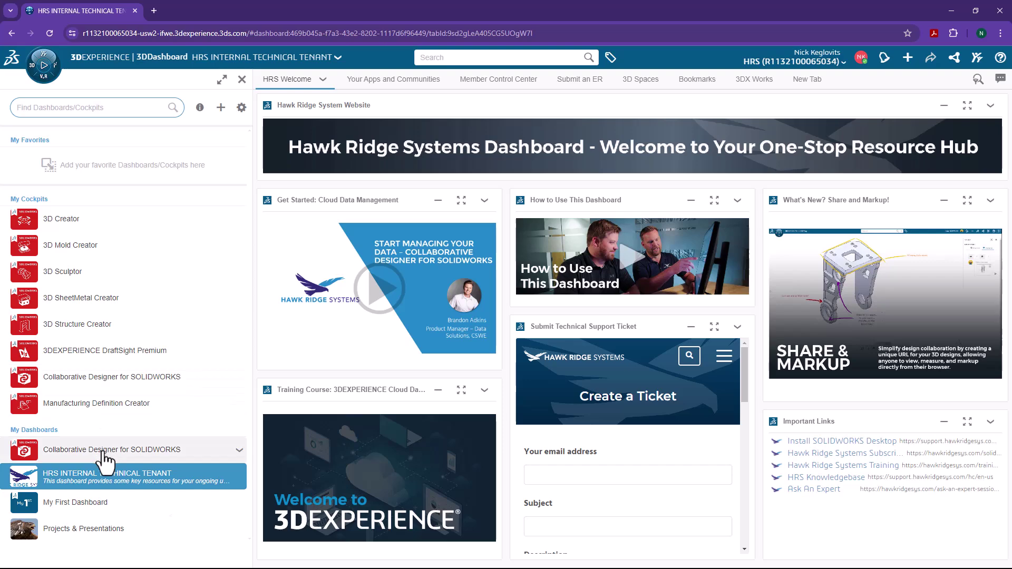
{"action": "left_click", "coordinate": [103, 453]}
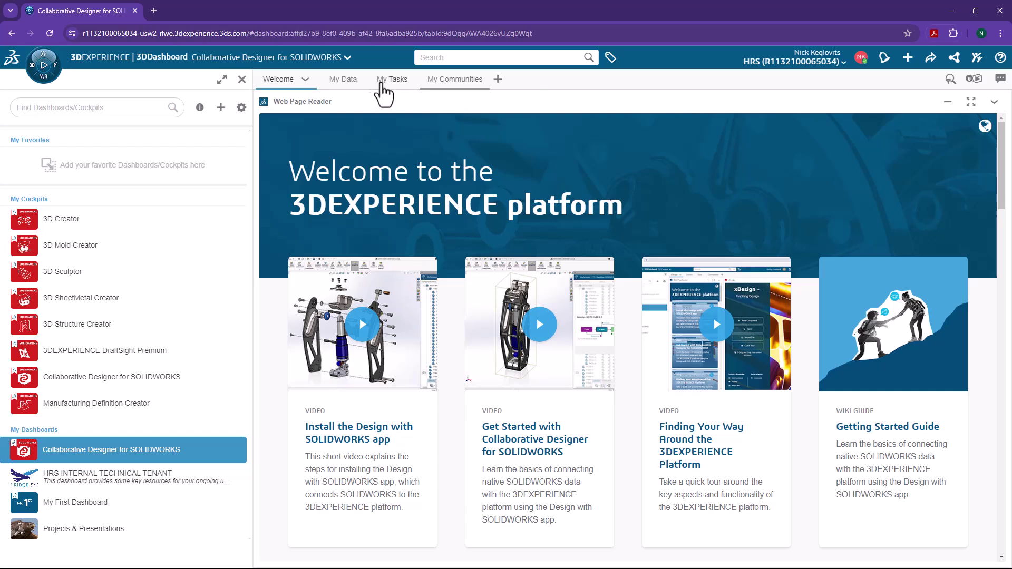
Switch to the My Data tab and open, then close, the MySpace row's actions in 3DSpace.
{"action": "left_click", "coordinate": [341, 83]}
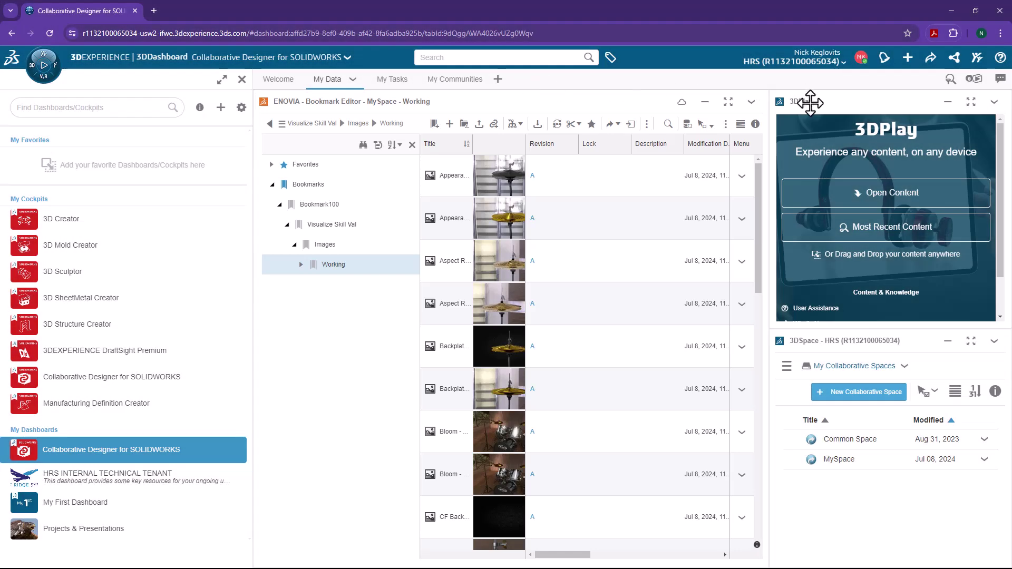
{"action": "left_click", "coordinate": [984, 460]}
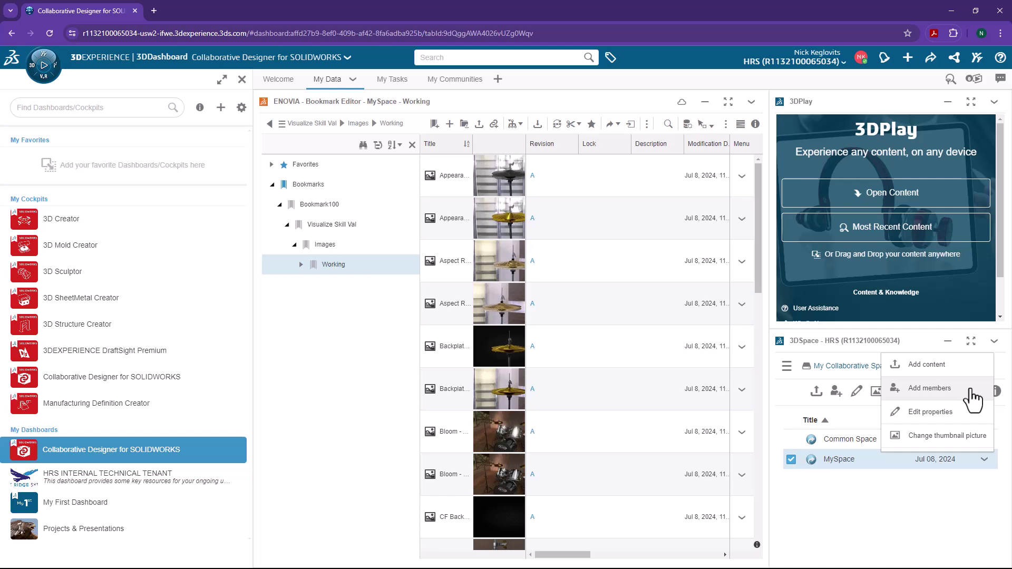
{"action": "left_click", "coordinate": [984, 461]}
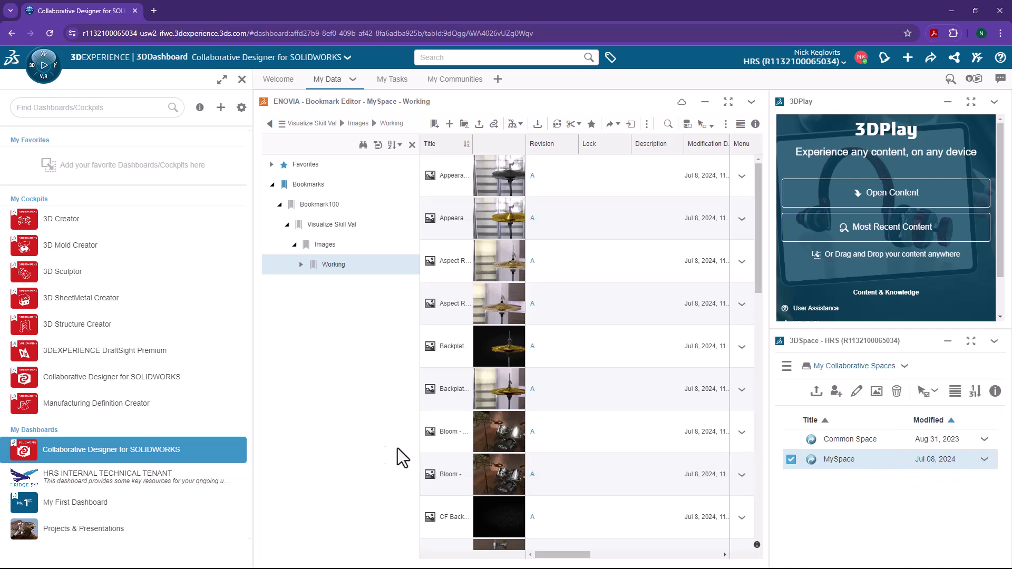